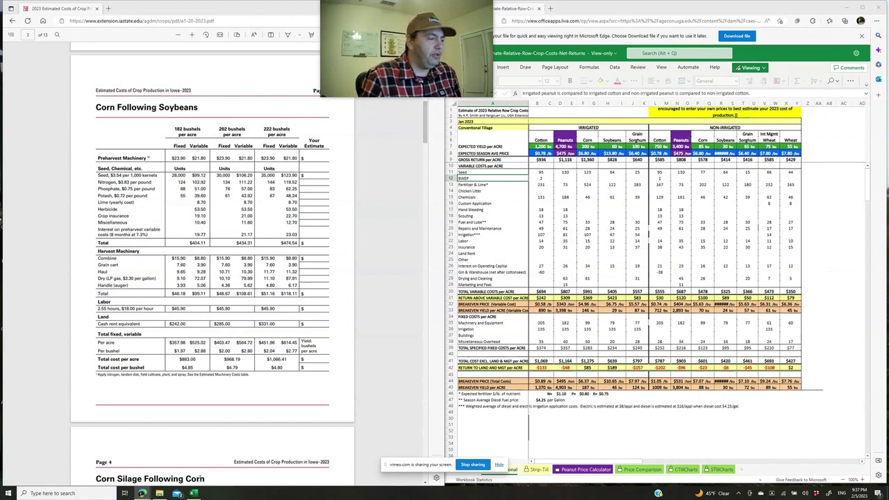
Step: Bring the Welcher Farms workbook forward and check corn's projected yield of 185
mouse_move(195, 493)
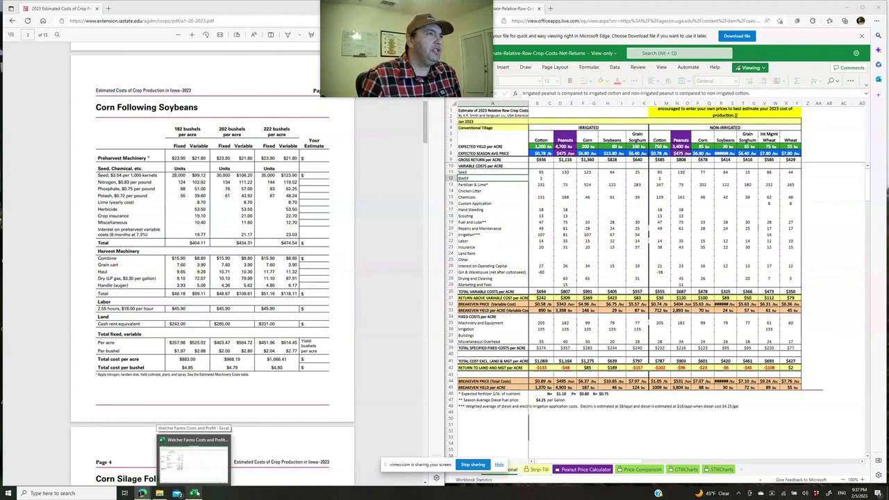
click(195, 493)
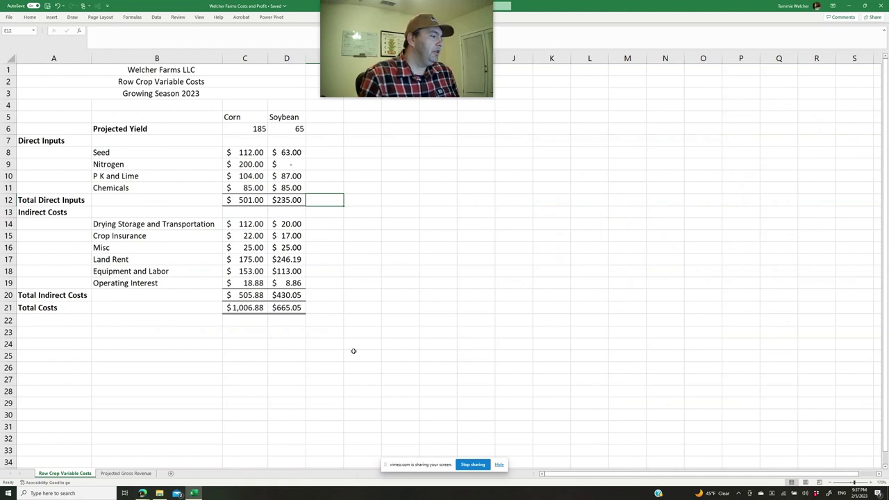
click(126, 473)
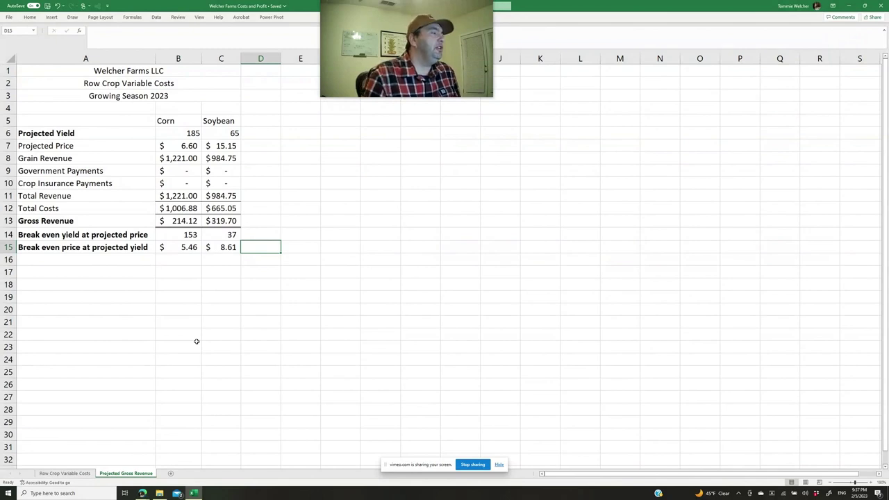
click(190, 132)
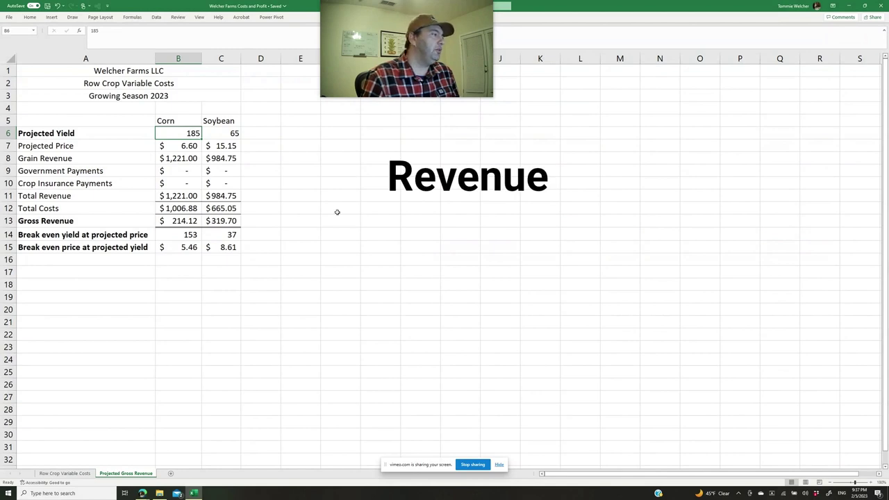
Step: Check soybean's projected yield of 65, then return to the Row Crop Variable Costs sheet
click(82, 474)
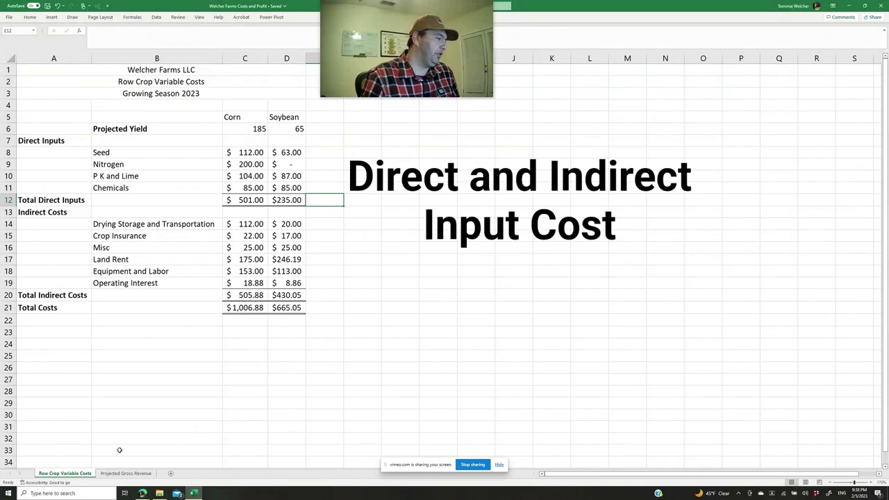
click(127, 473)
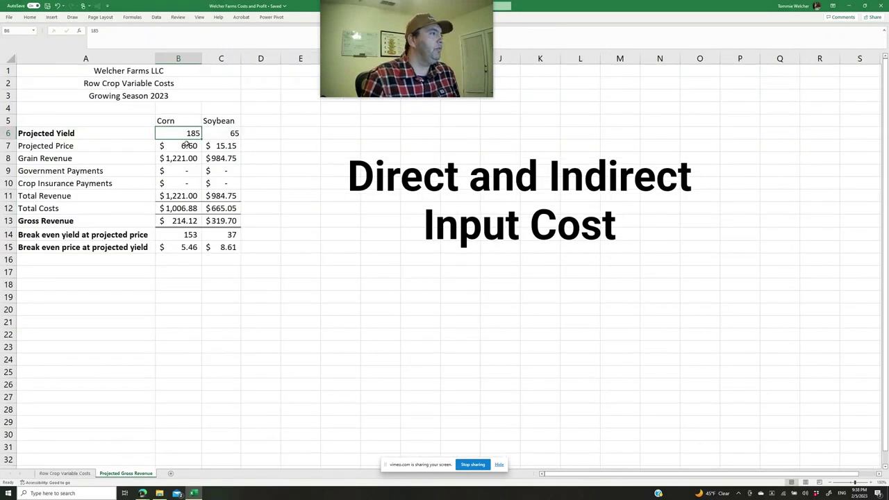
click(221, 132)
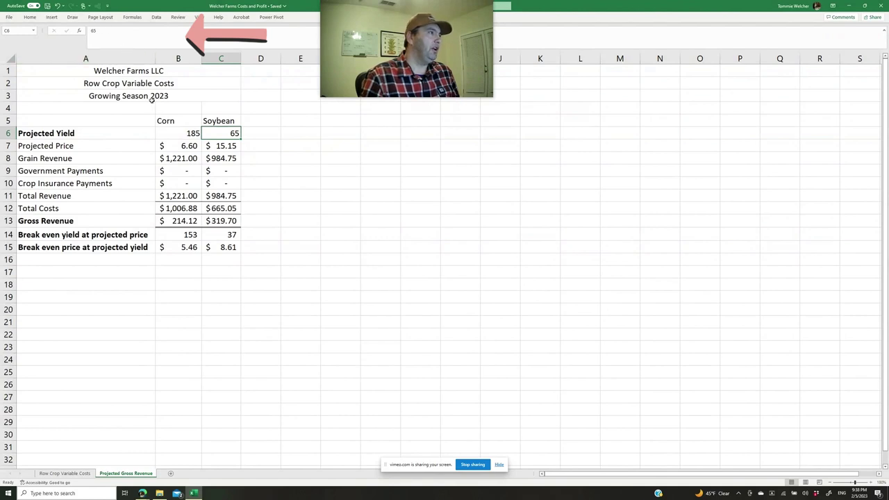
click(82, 474)
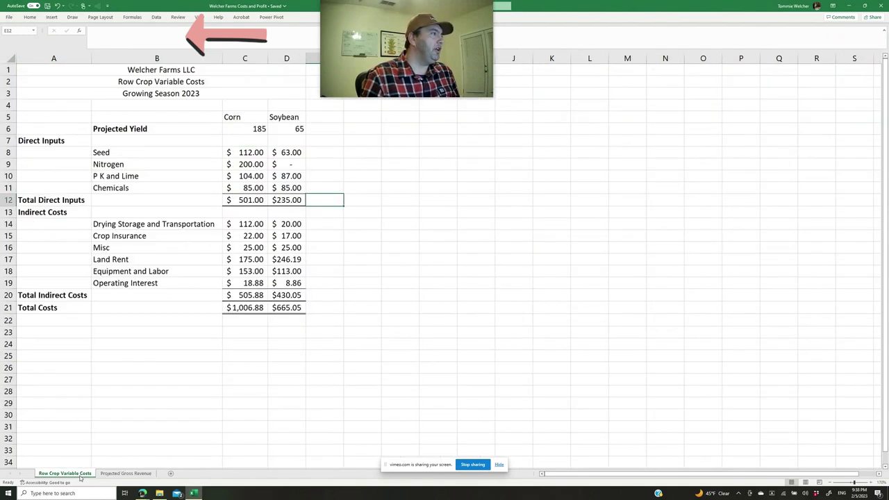
click(255, 131)
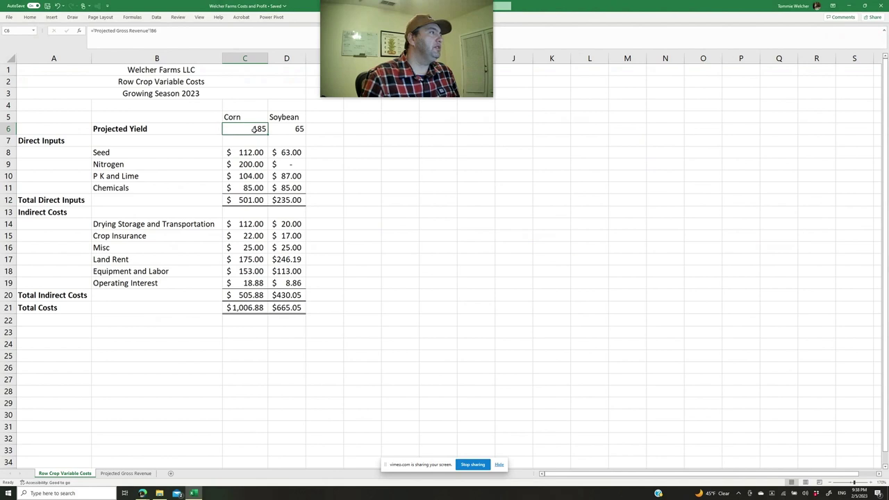
click(297, 130)
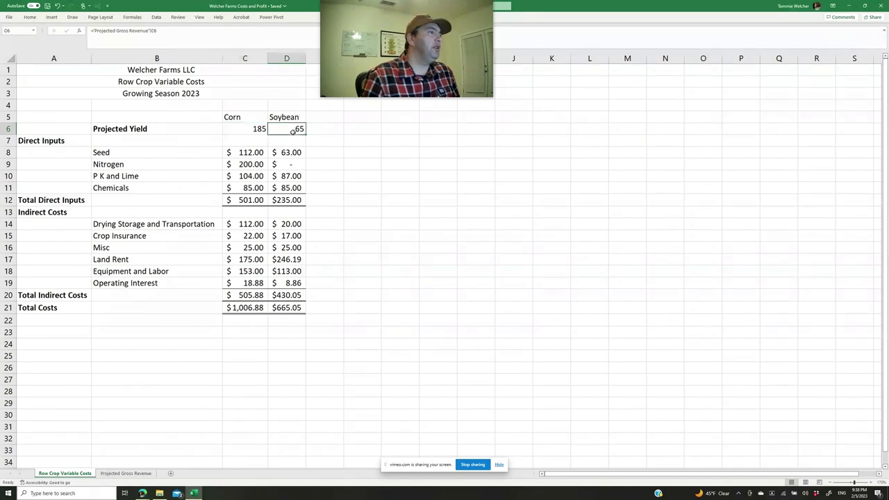
click(116, 474)
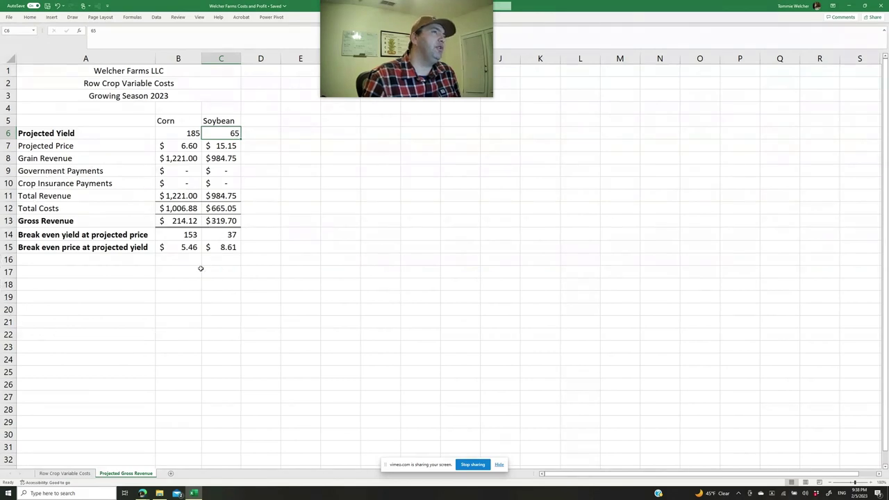
click(65, 473)
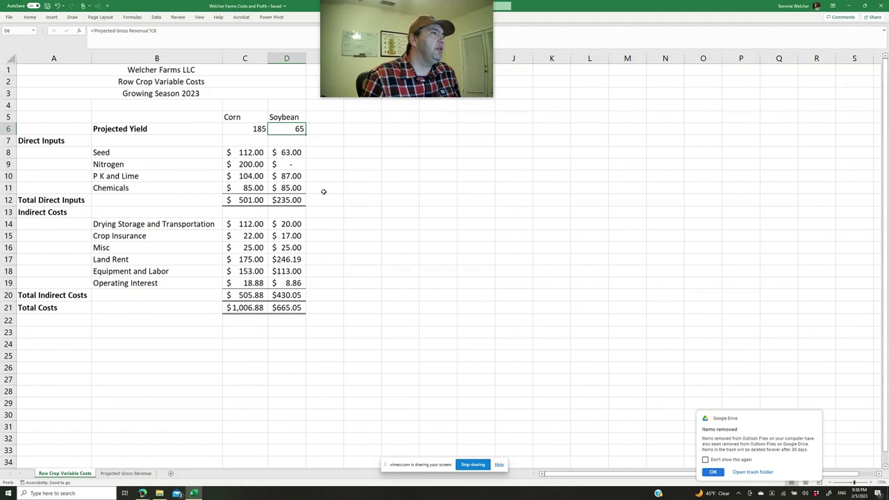
click(127, 473)
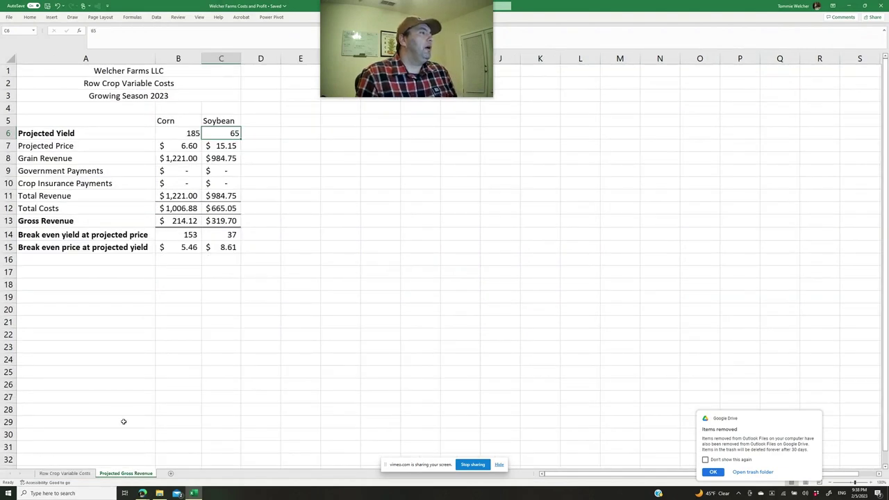
click(64, 473)
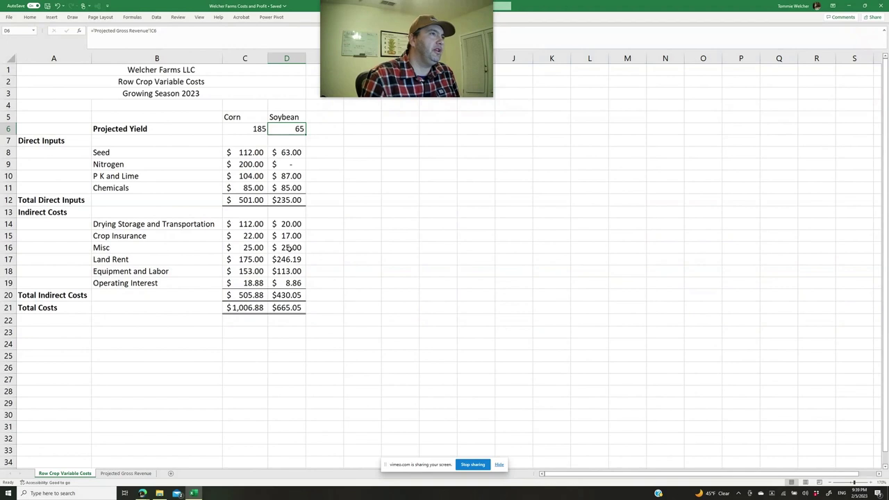
click(242, 260)
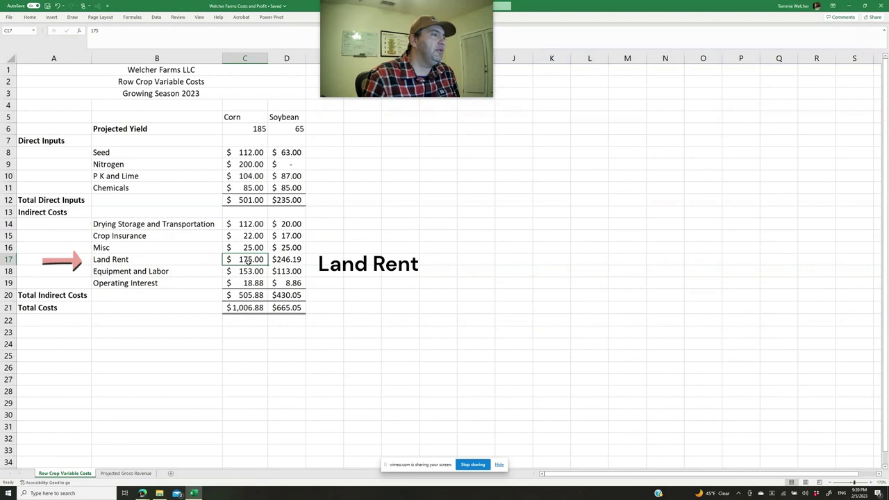
click(324, 260)
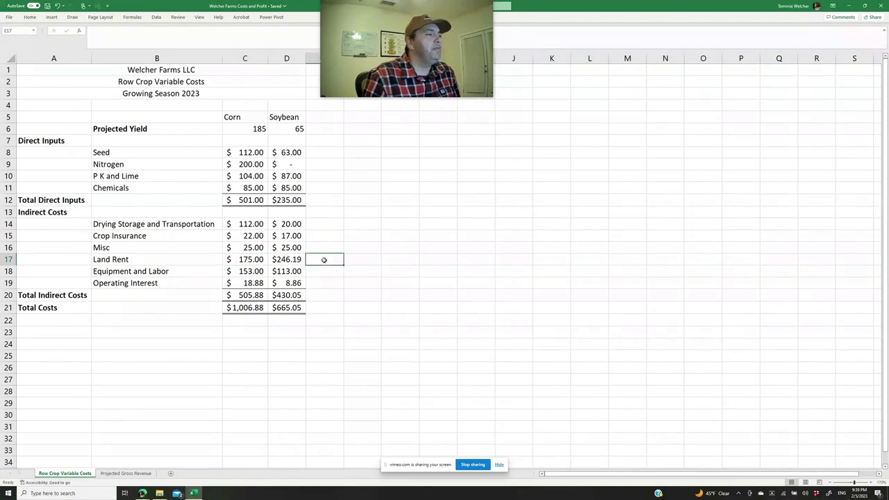
click(285, 259)
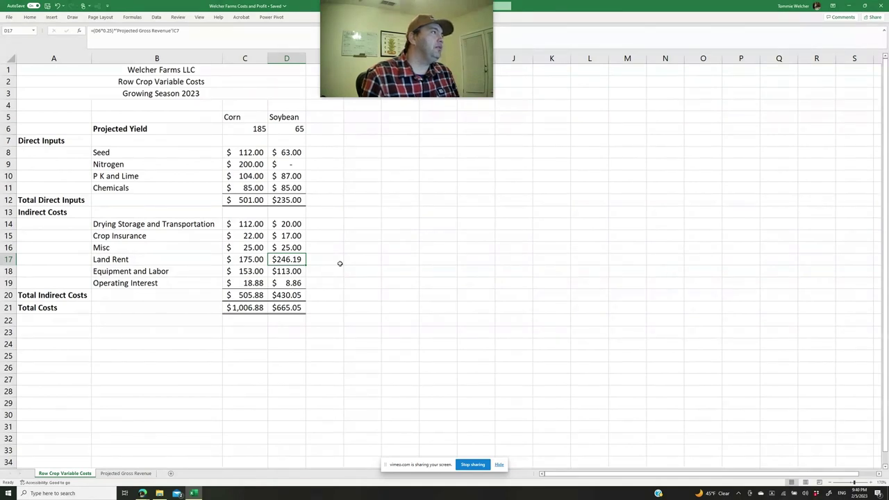
click(340, 264)
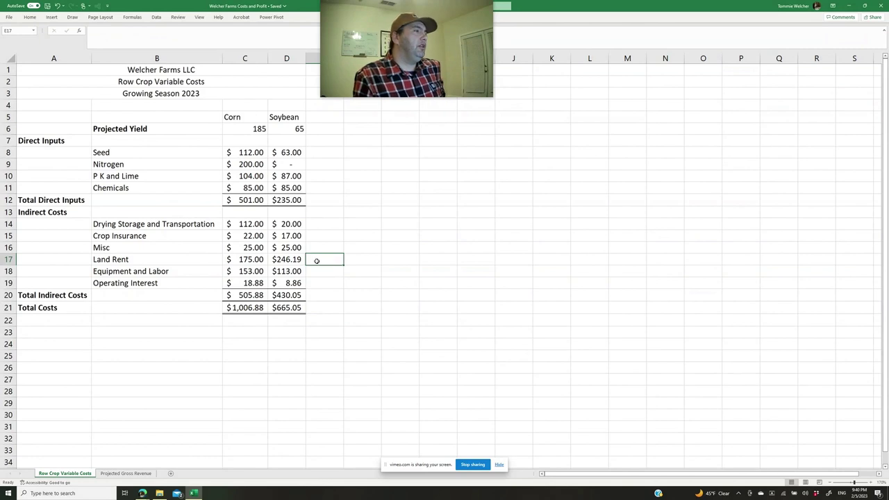
click(296, 259)
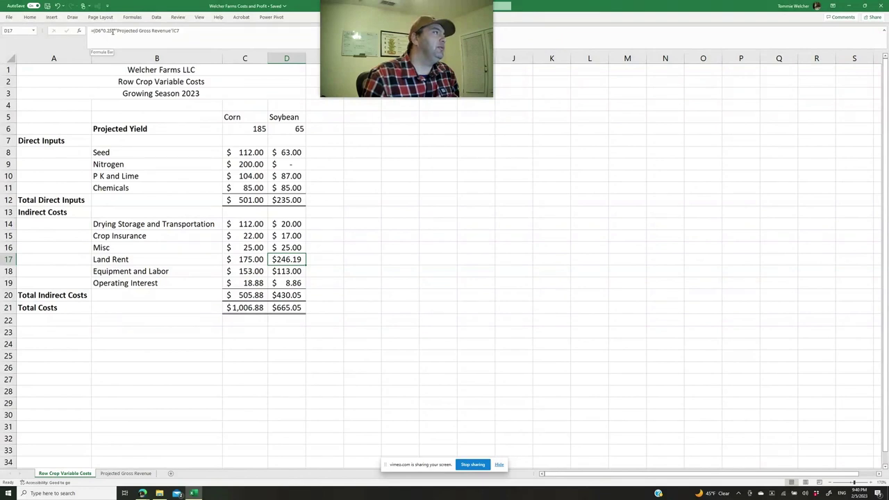
click(122, 473)
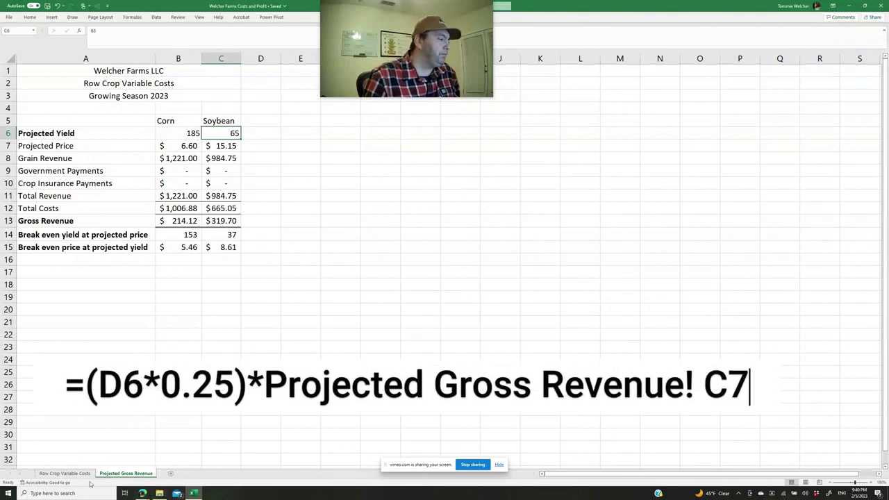
click(65, 473)
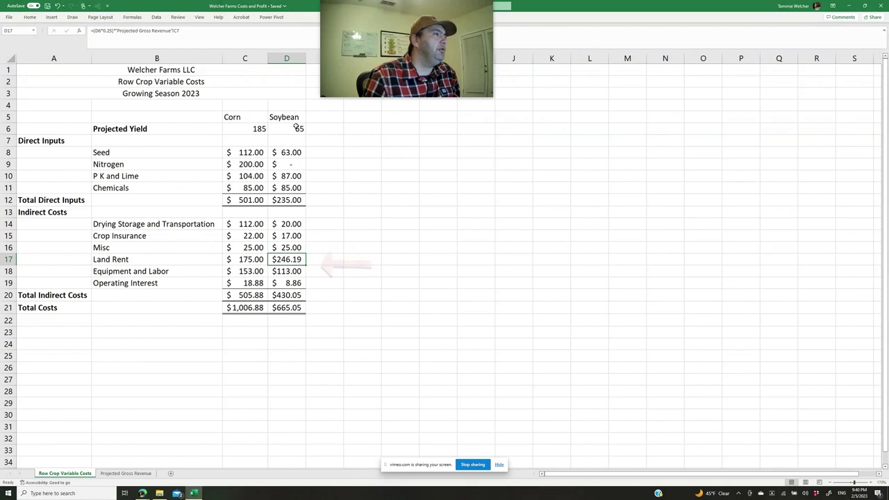
click(134, 473)
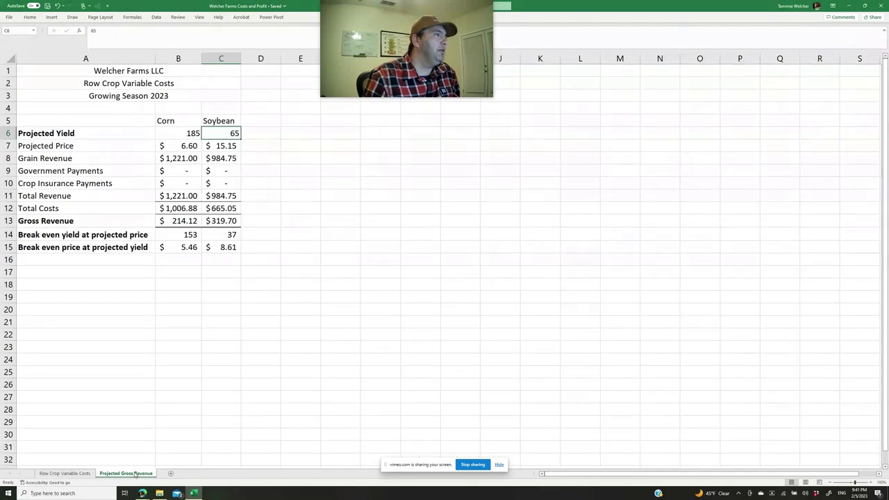
click(87, 474)
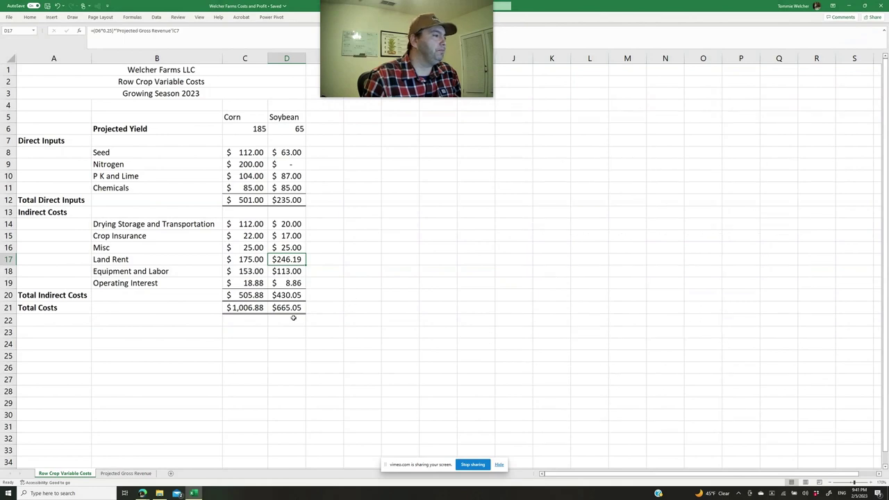
Step: On Projected Gross Revenue, inspect corn and soybean Total Costs and Gross Revenue formulas in B12:C13
click(131, 475)
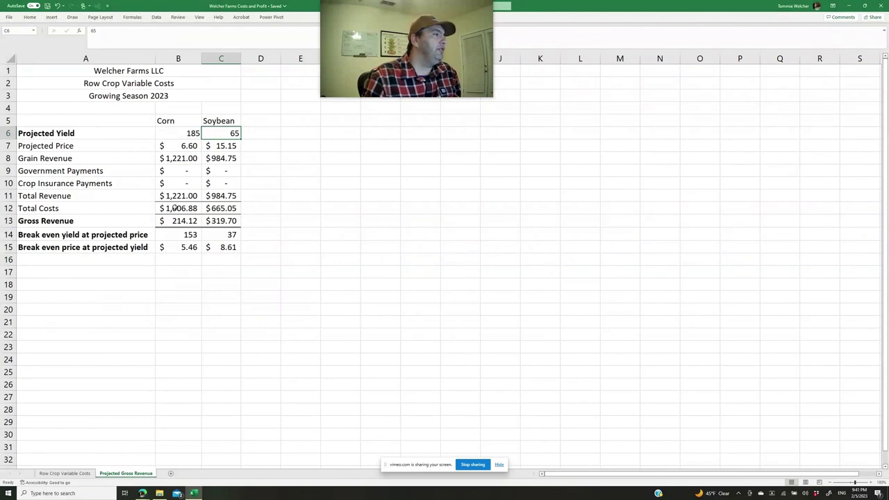
click(182, 209)
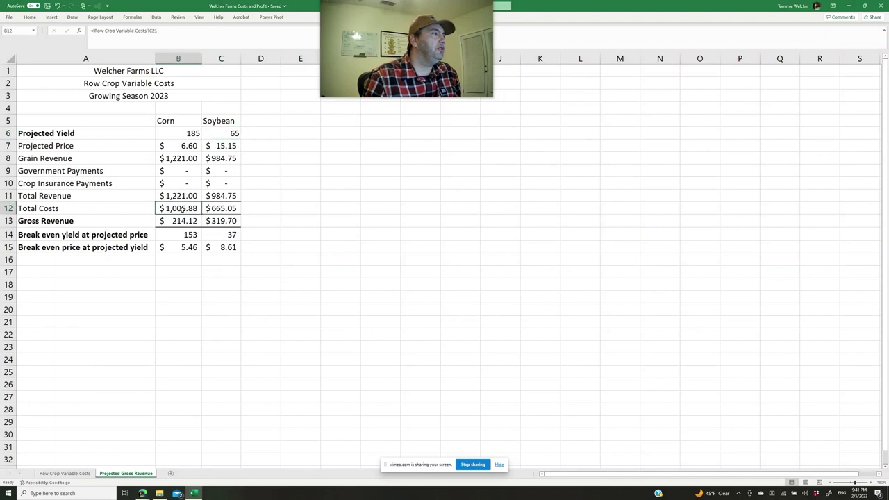
click(215, 209)
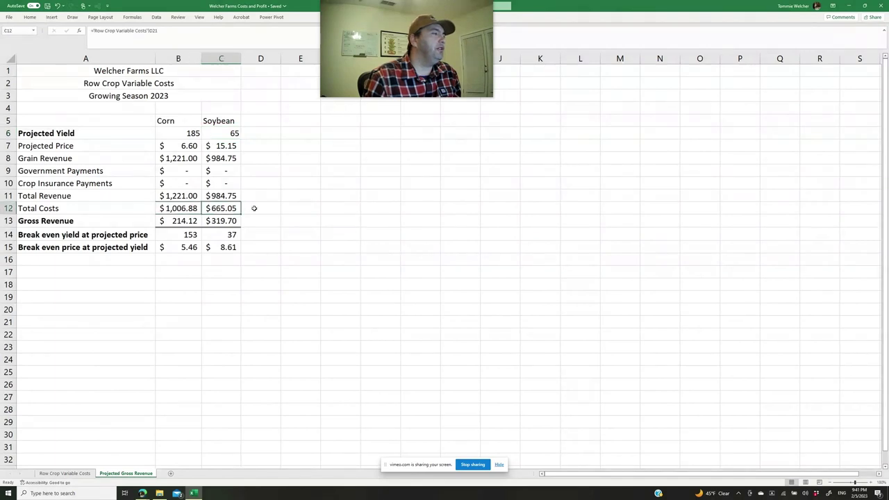
click(251, 208)
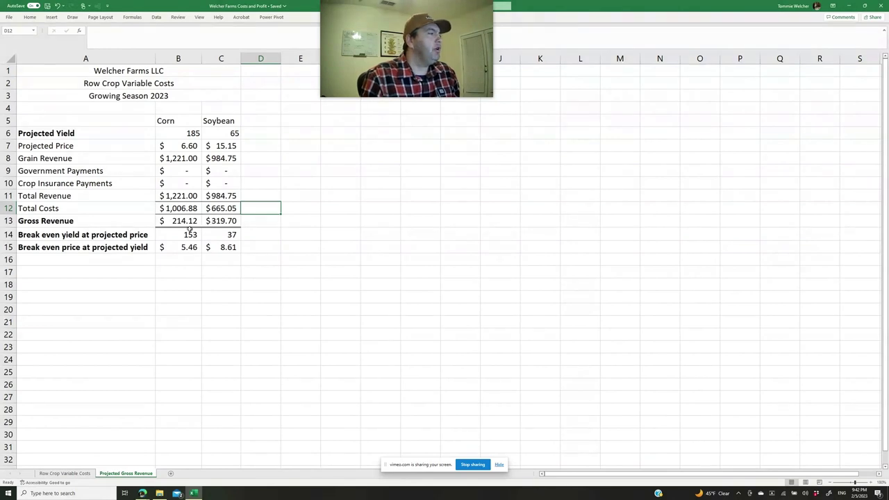
click(198, 222)
click(219, 222)
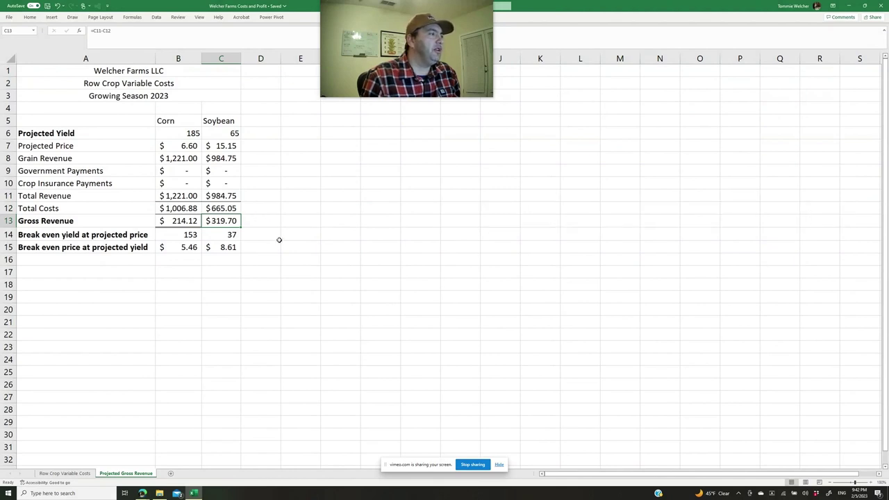
mouse_move(417, 35)
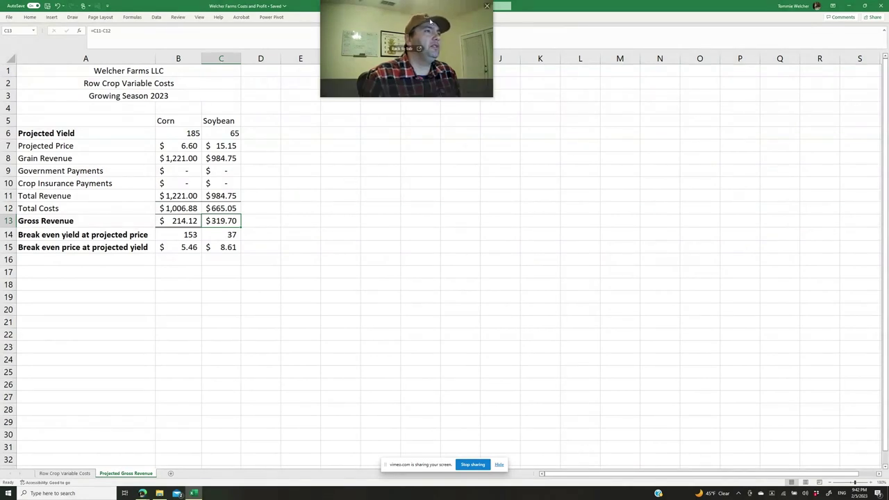
drag(431, 21, 818, 226)
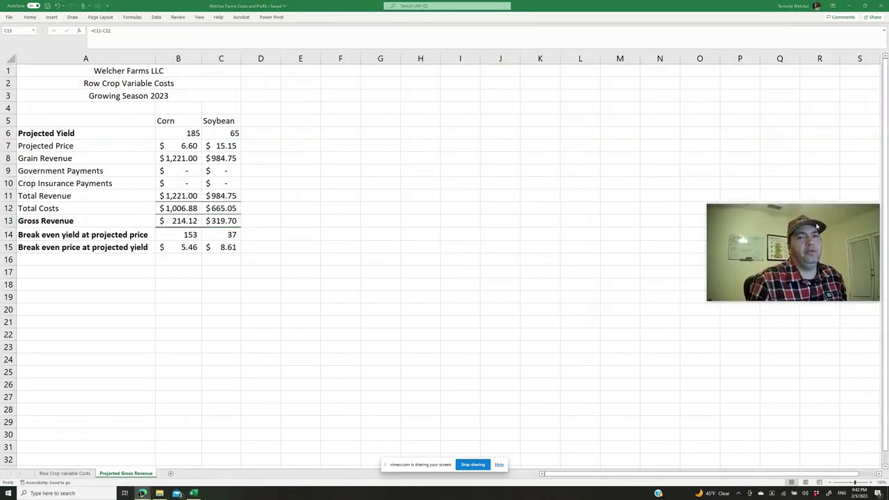
click(182, 234)
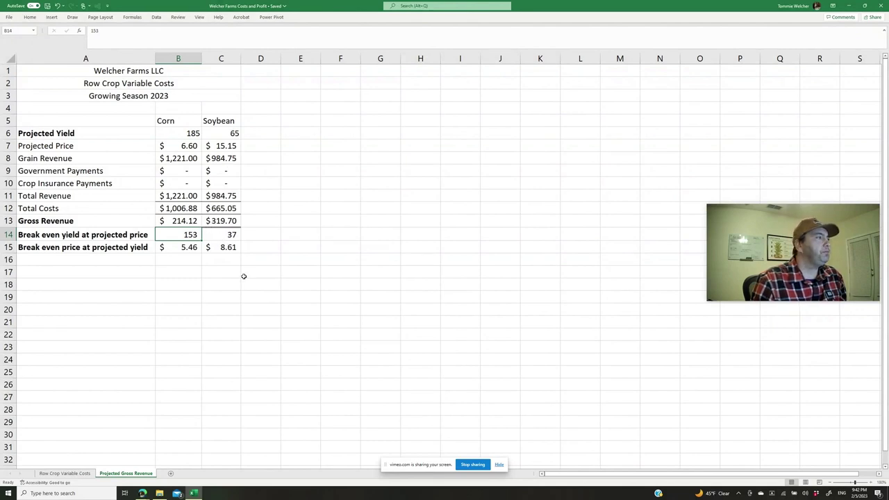
click(158, 19)
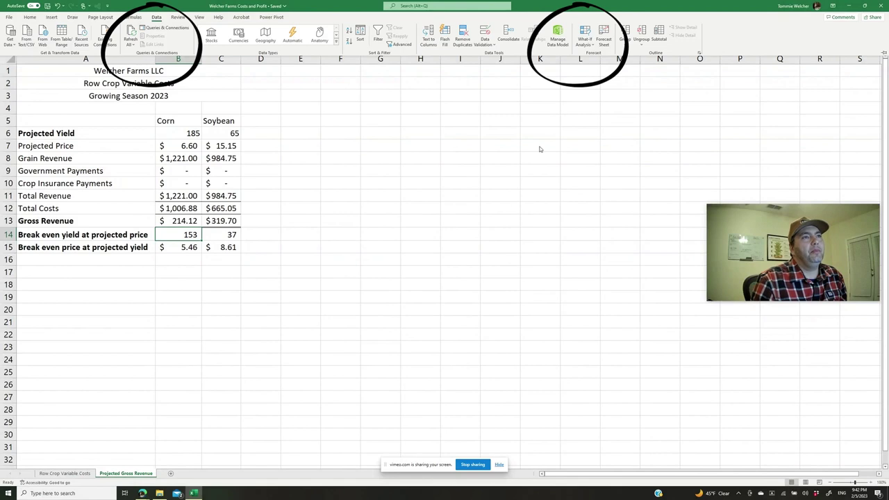
click(592, 43)
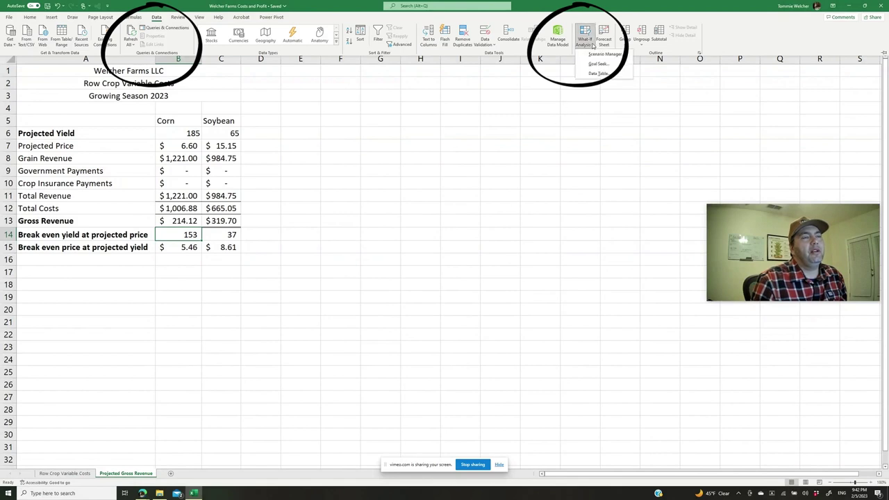
click(596, 64)
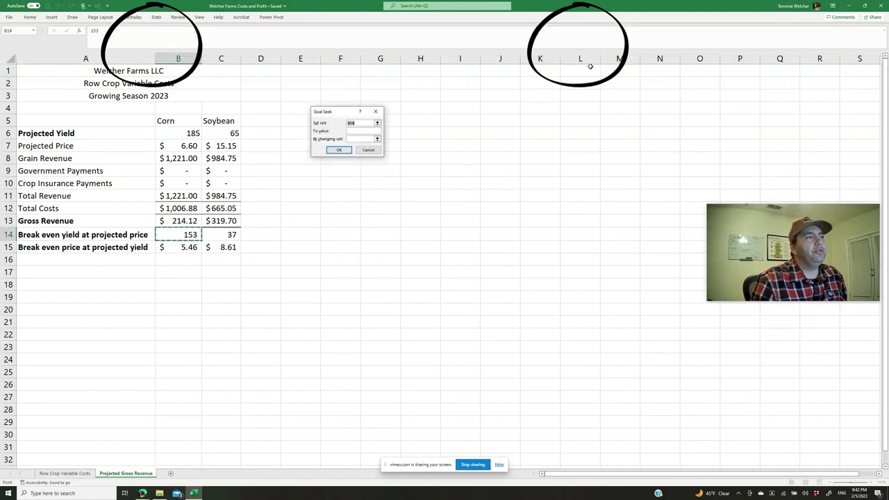
click(351, 123)
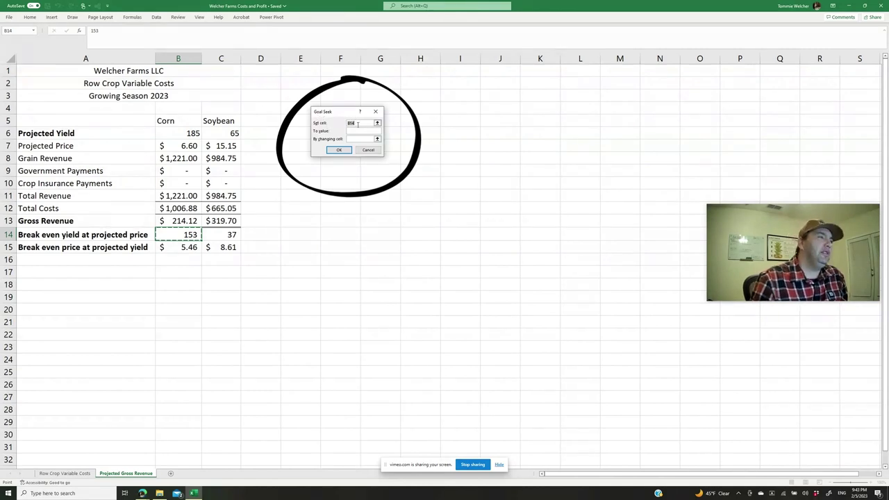
click(357, 122)
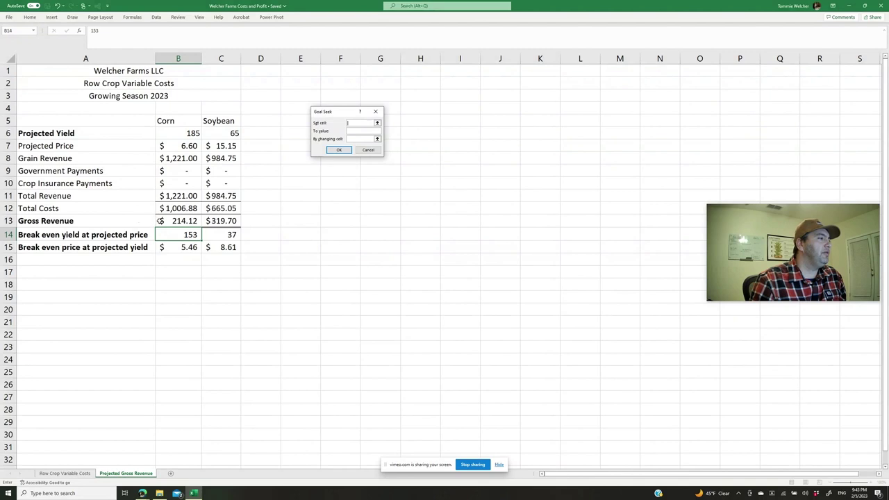
click(178, 222)
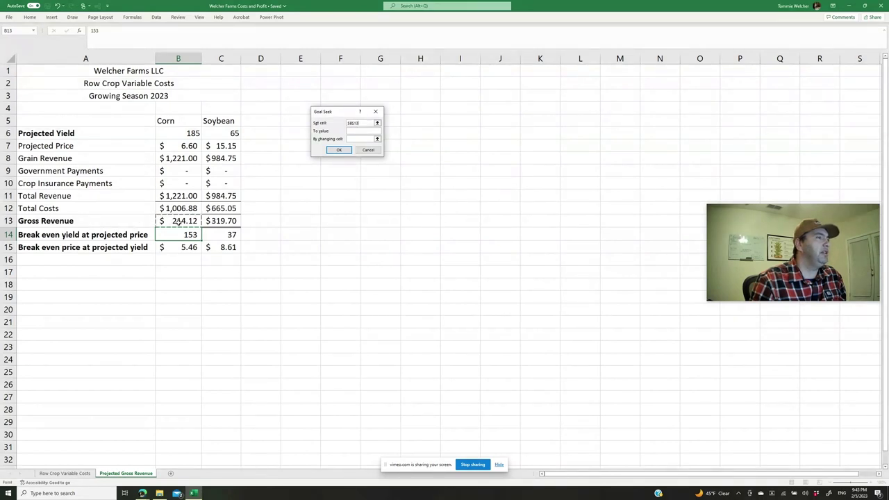
click(362, 131)
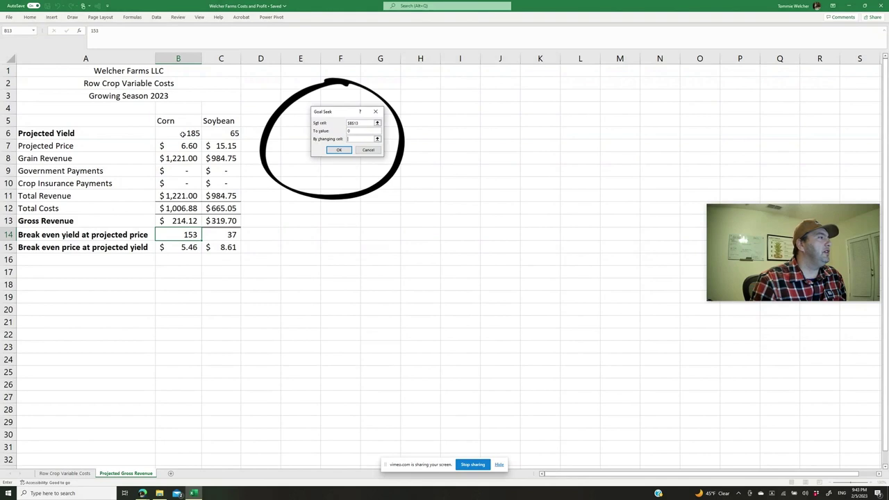
click(182, 134)
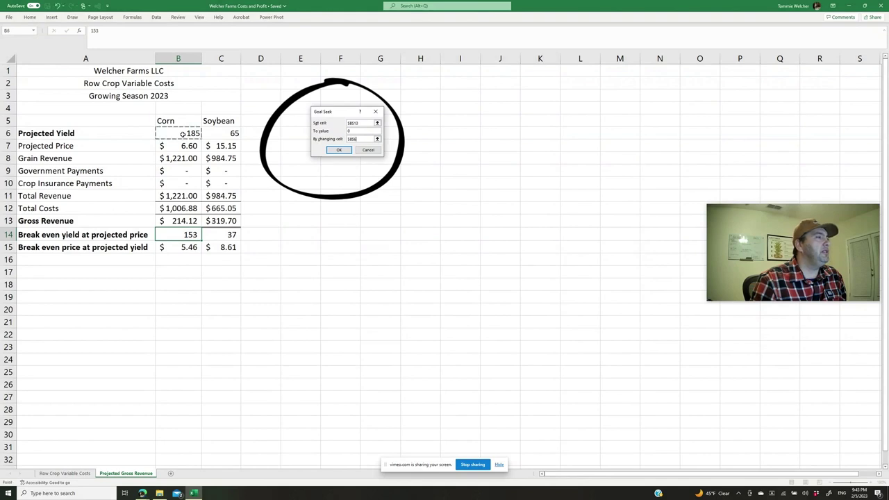
click(340, 150)
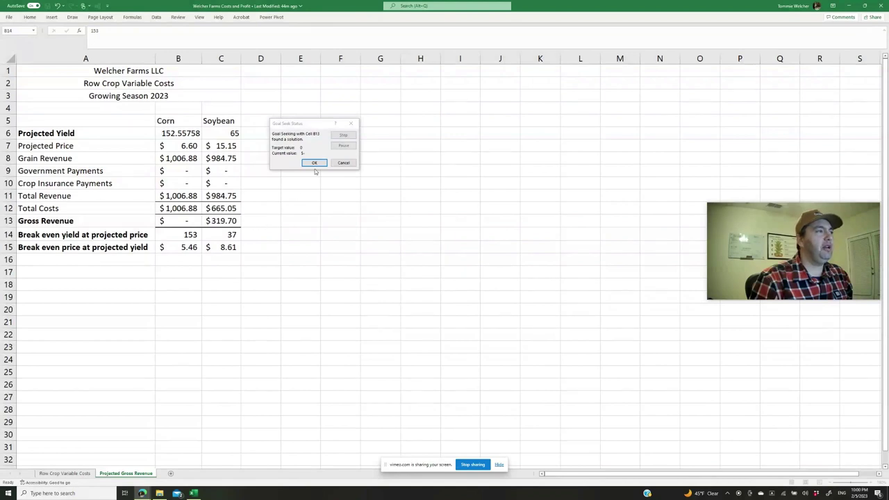
click(343, 163)
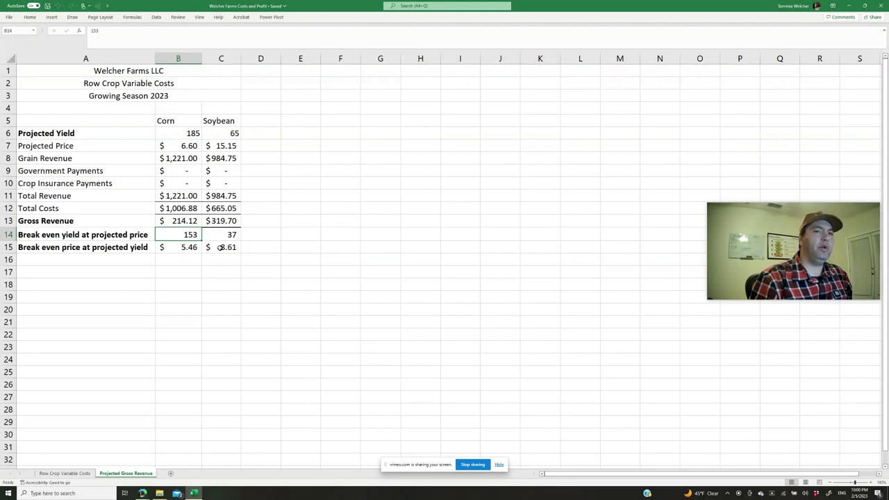
Step: Goal Seek soybean Gross Revenue C13 to 0 by changing soybean Projected Price C7
click(219, 248)
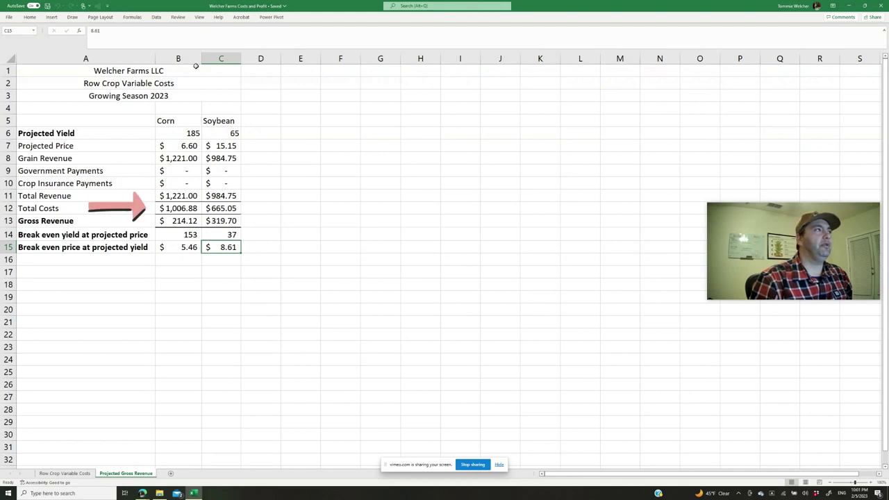
click(157, 17)
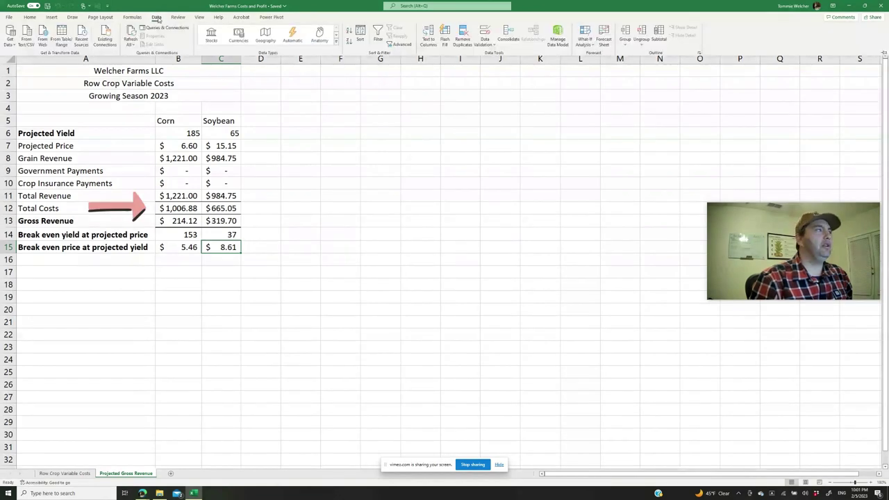
click(592, 44)
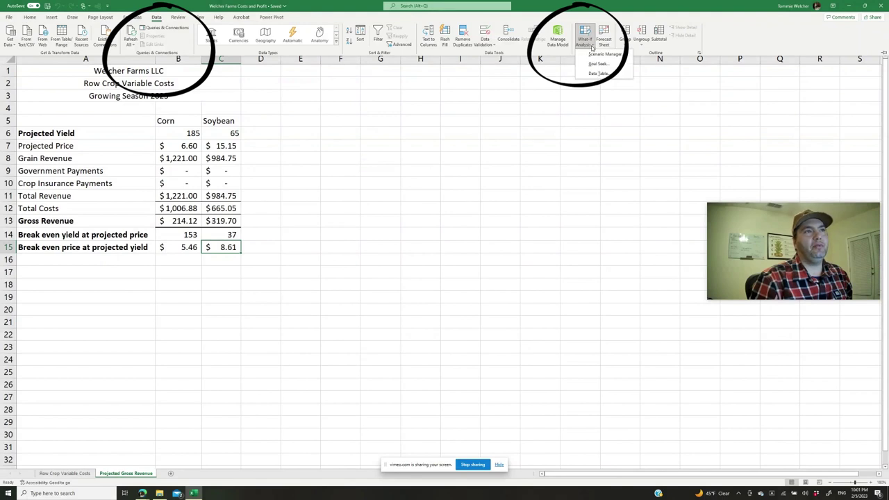
click(597, 64)
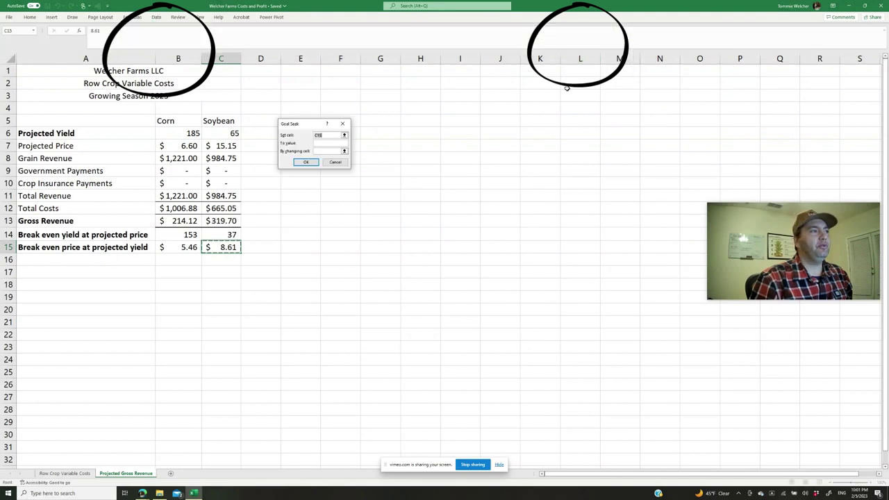
click(326, 135)
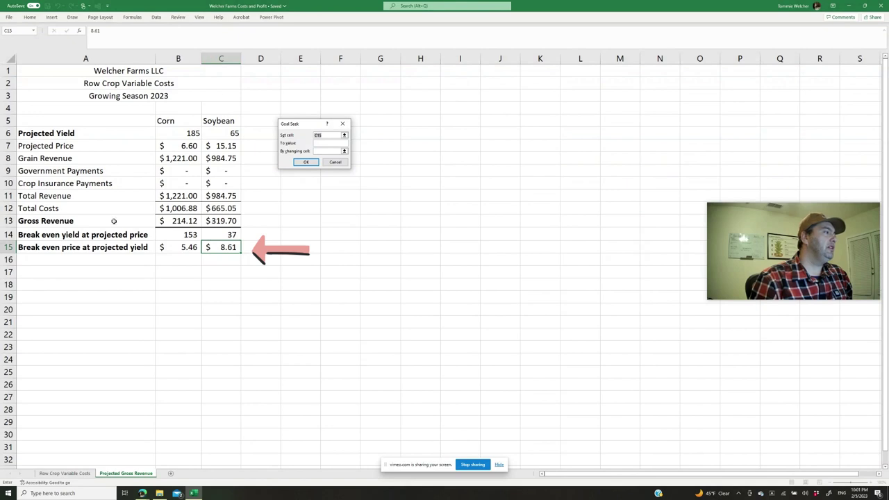
click(214, 219)
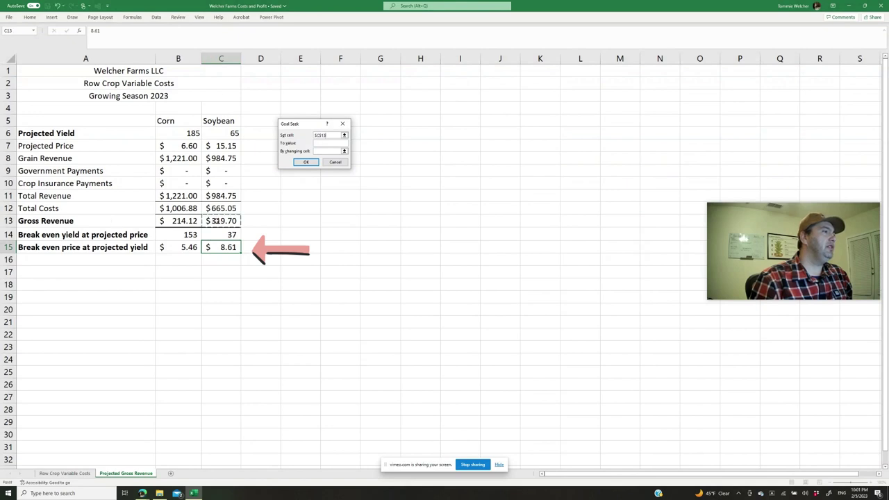
click(326, 143)
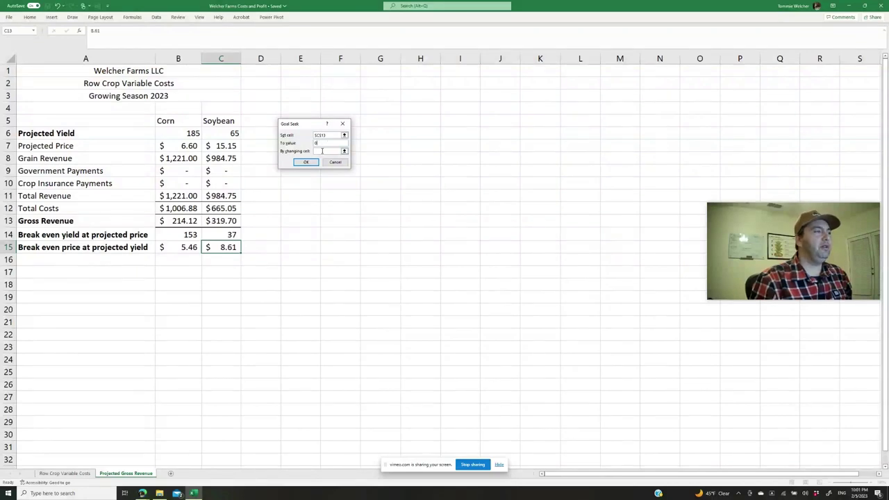
click(322, 150)
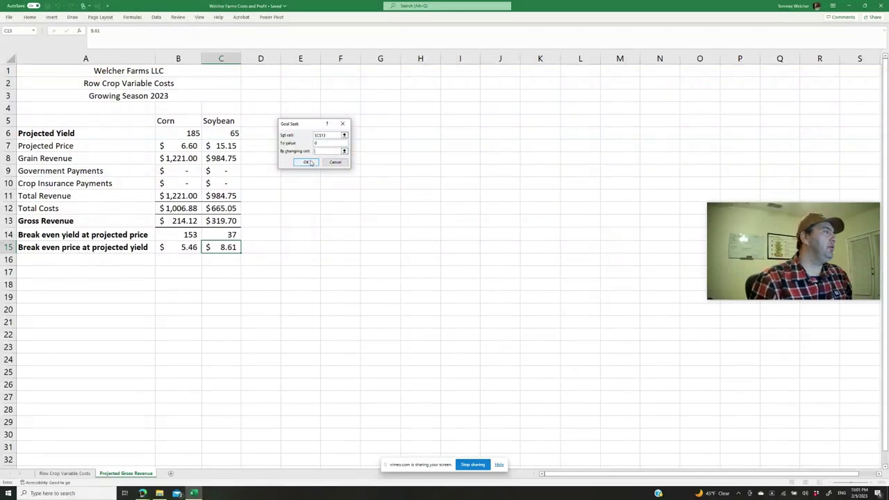
click(219, 146)
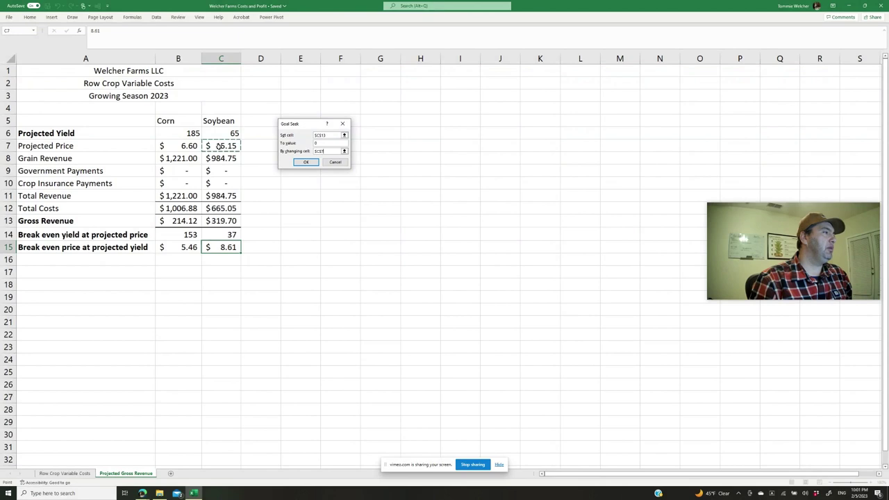
click(305, 162)
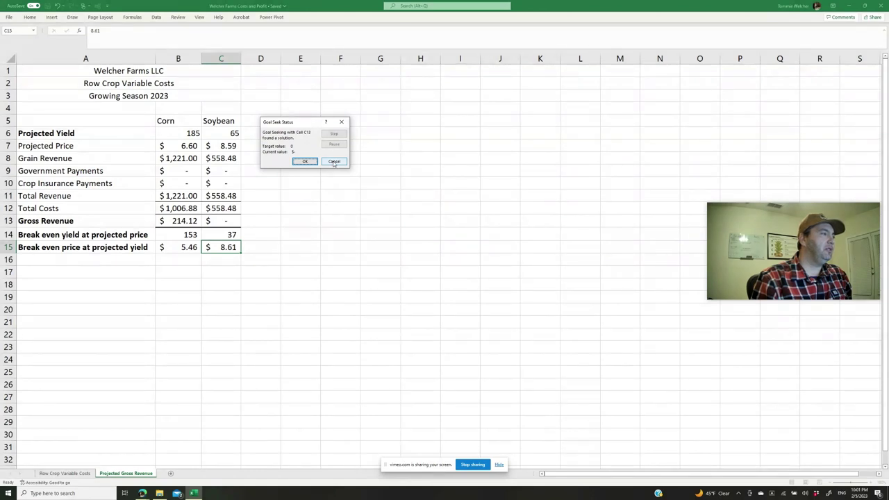
Step: Discard the Goal Seek result and enter 8.59 as soybean's break-even price in C15
click(334, 163)
text(8.59)
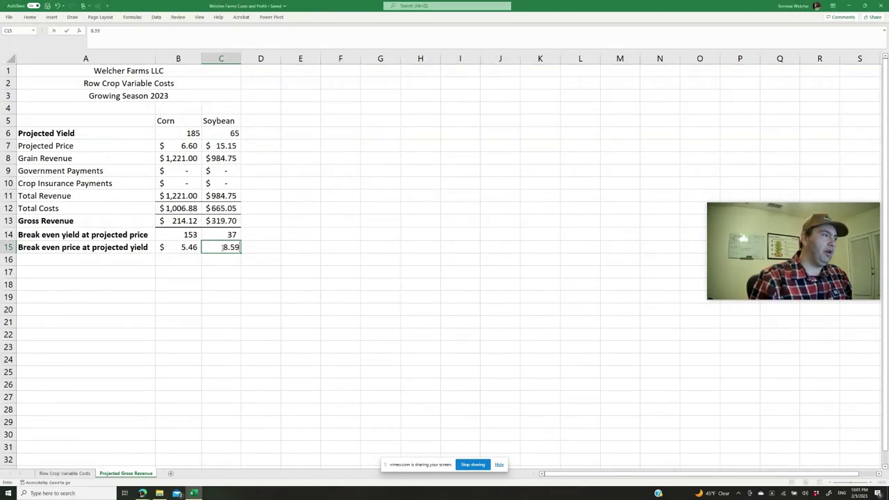
key(Return)
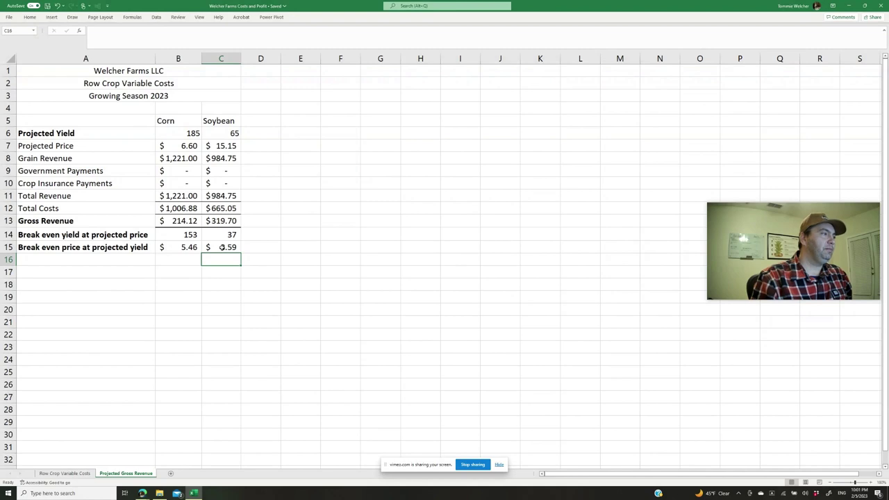
click(249, 247)
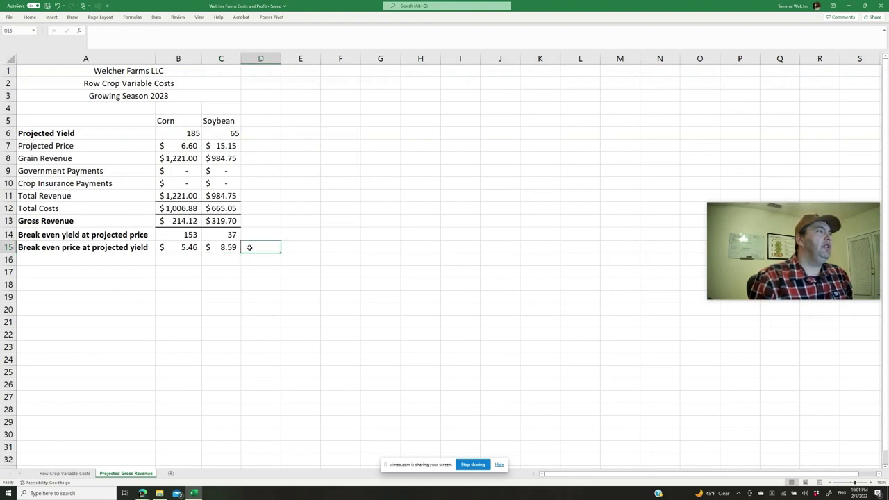